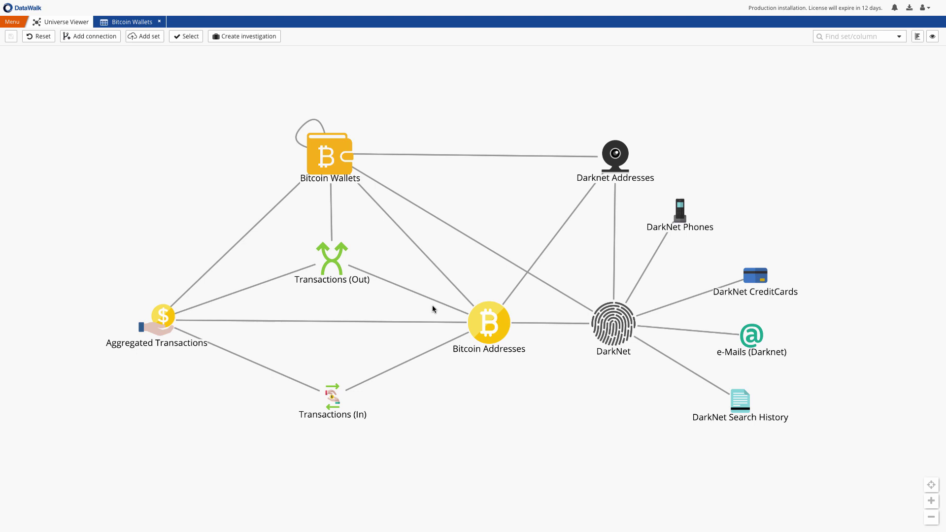
Display graph counts: Bitcoin Wallets 60,760,303, DarkNet Phones 213, e-Mails 1,359, Darknet Addresses 135
{"action": "mouse_move", "coordinate": [329, 251]}
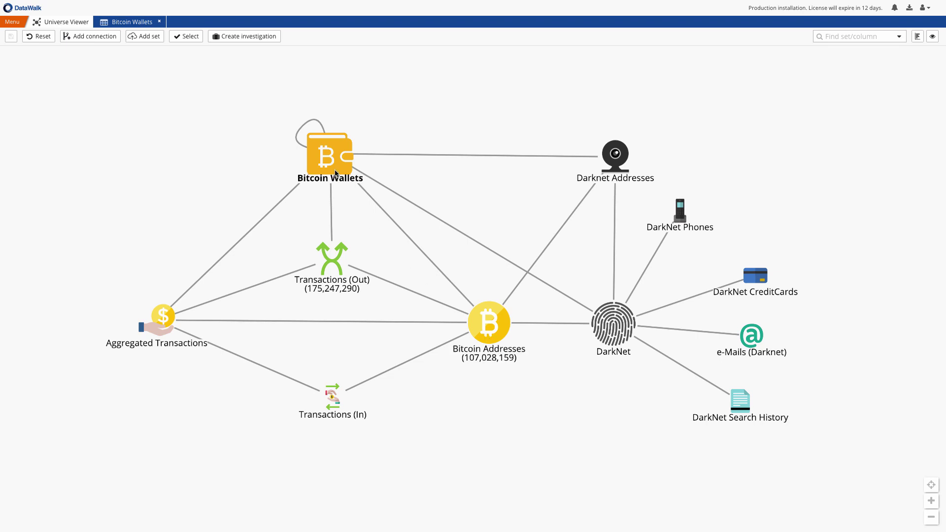
{"action": "mouse_move", "coordinate": [336, 174]}
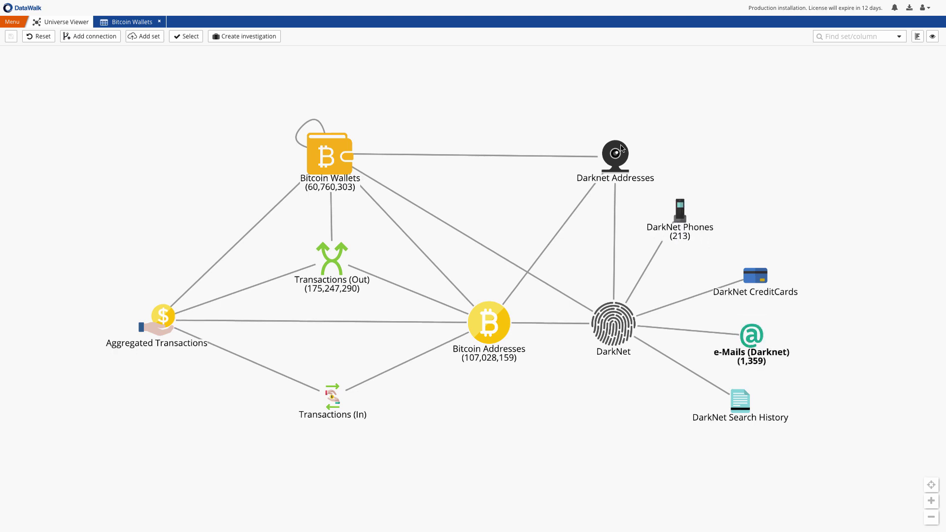
{"action": "mouse_move", "coordinate": [619, 149]}
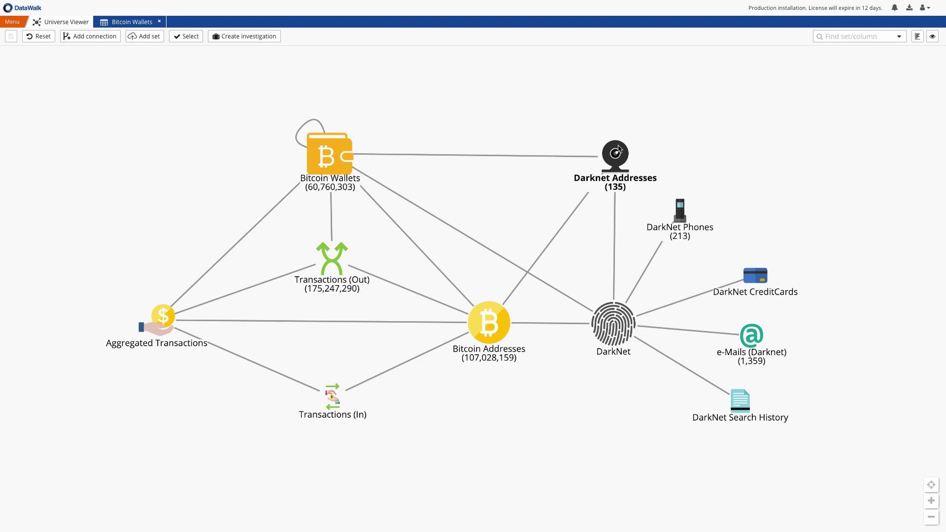
{"action": "right_click", "coordinate": [326, 141]}
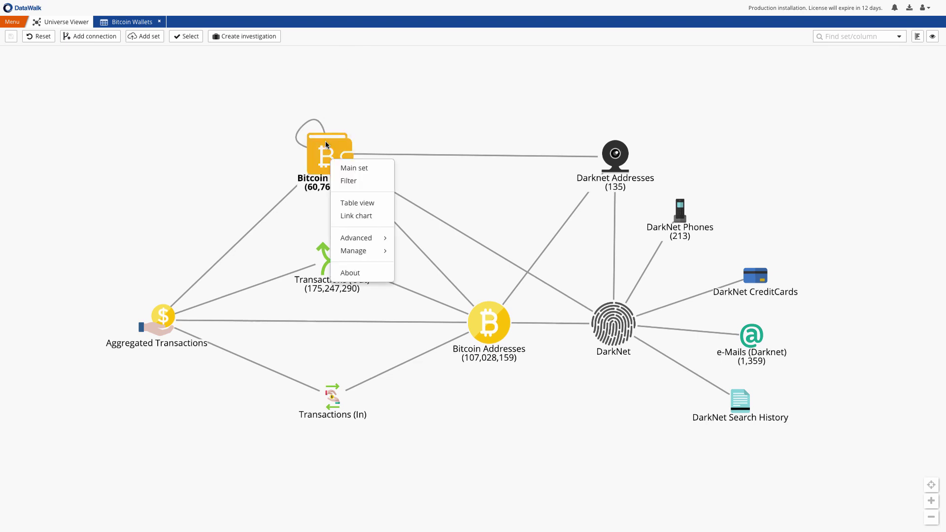
{"action": "left_click", "coordinate": [350, 205]}
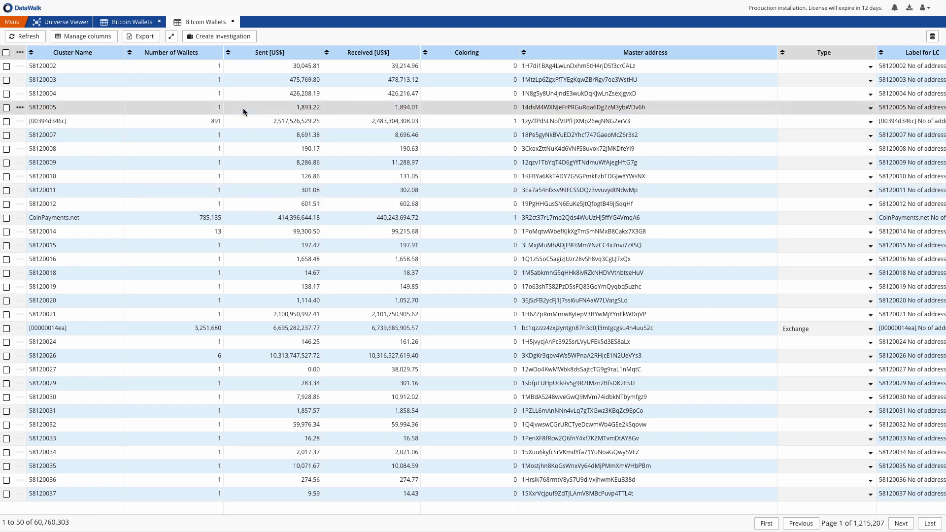
{"action": "left_click", "coordinate": [233, 22]}
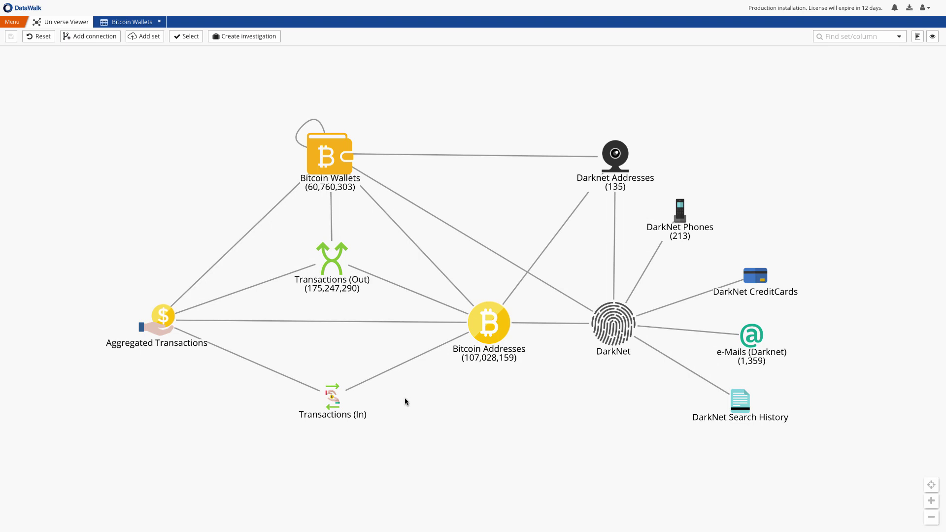
Run an Object search on the pasted bitcoin address with external systems included, returning 25 results
{"action": "left_click", "coordinate": [13, 23]}
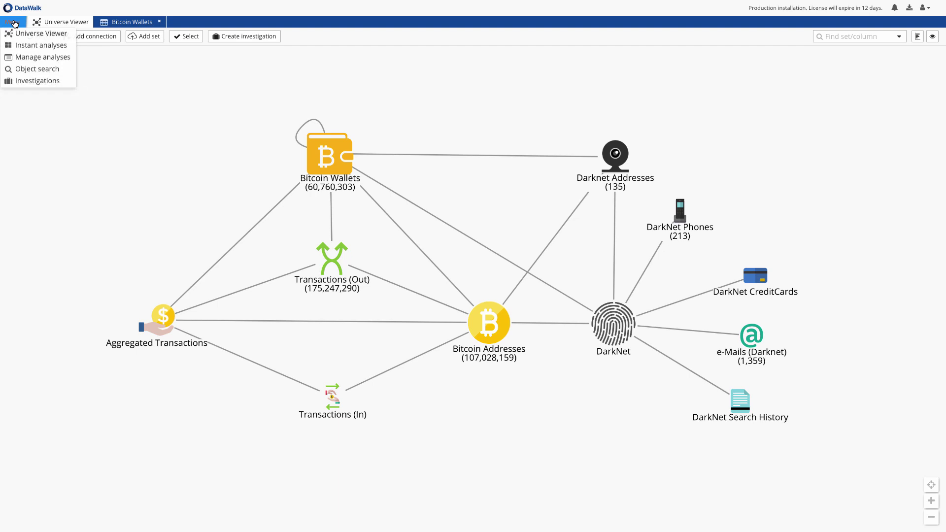
{"action": "left_click", "coordinate": [62, 70]}
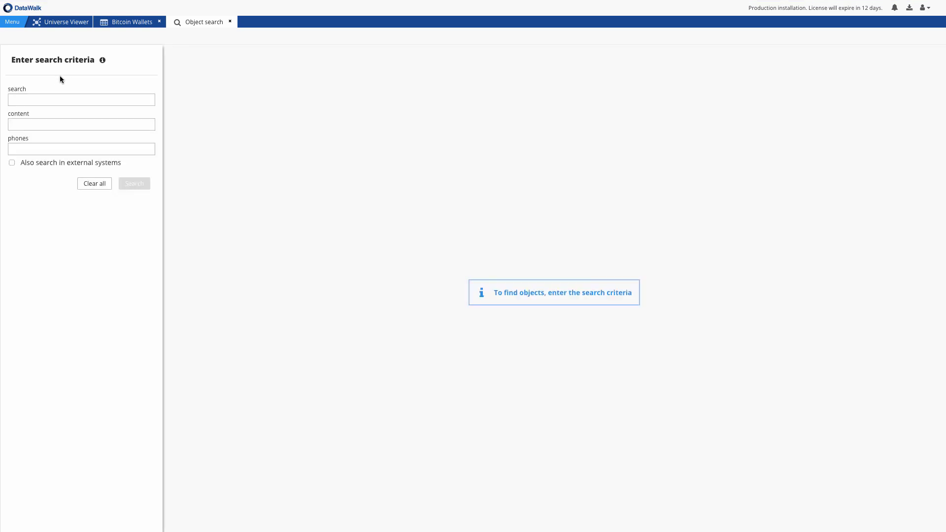
{"action": "left_click", "coordinate": [53, 95]}
{"action": "key", "text": "ctrl+v"}
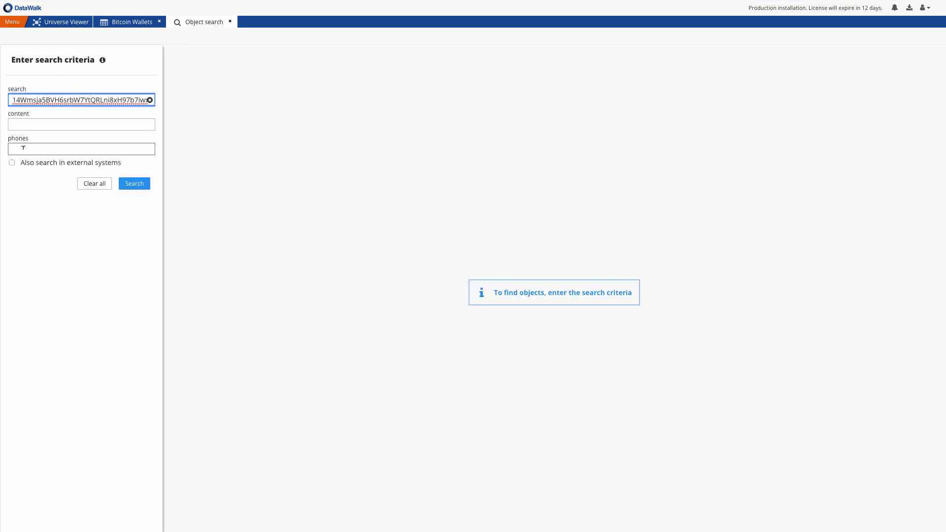
{"action": "left_click", "coordinate": [11, 162]}
{"action": "left_click", "coordinate": [134, 234]}
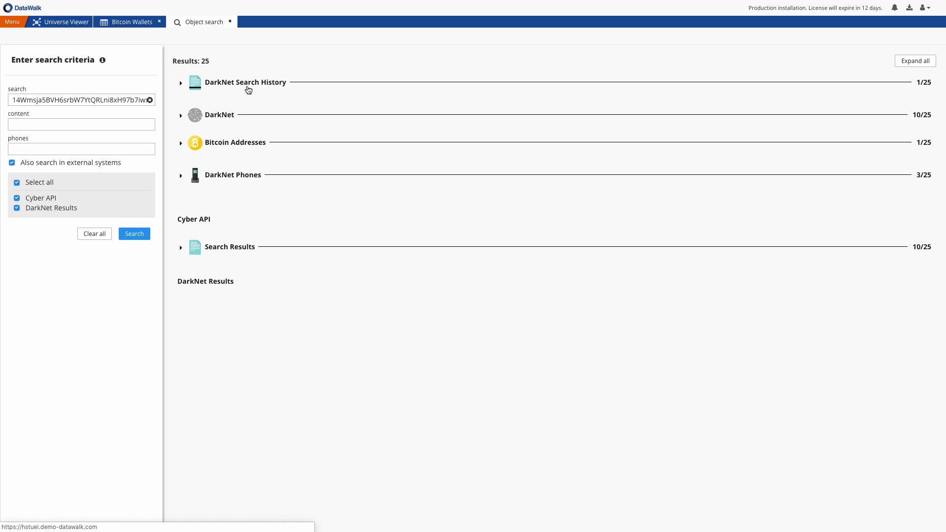
Open the DarkNet Search History result in the Universe Viewer
{"action": "left_click", "coordinate": [246, 84]}
{"action": "left_click", "coordinate": [196, 118]}
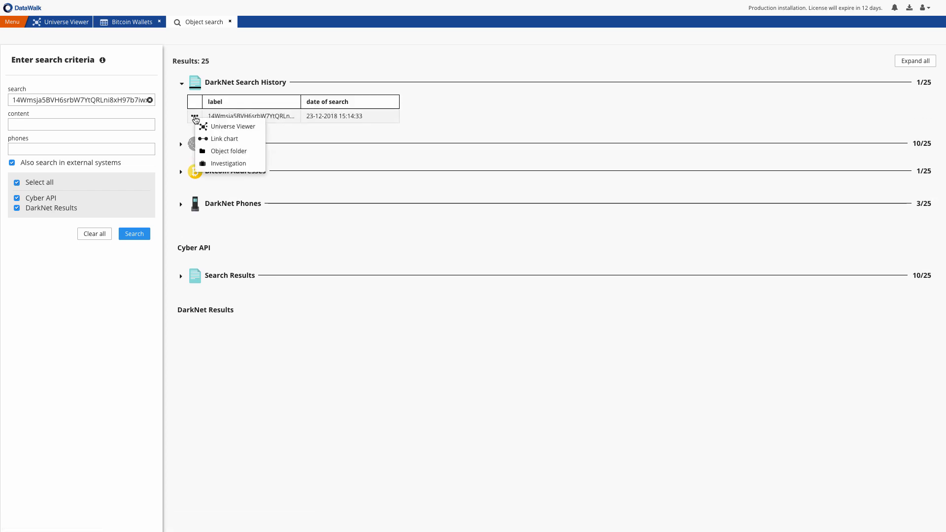
{"action": "left_click", "coordinate": [219, 125]}
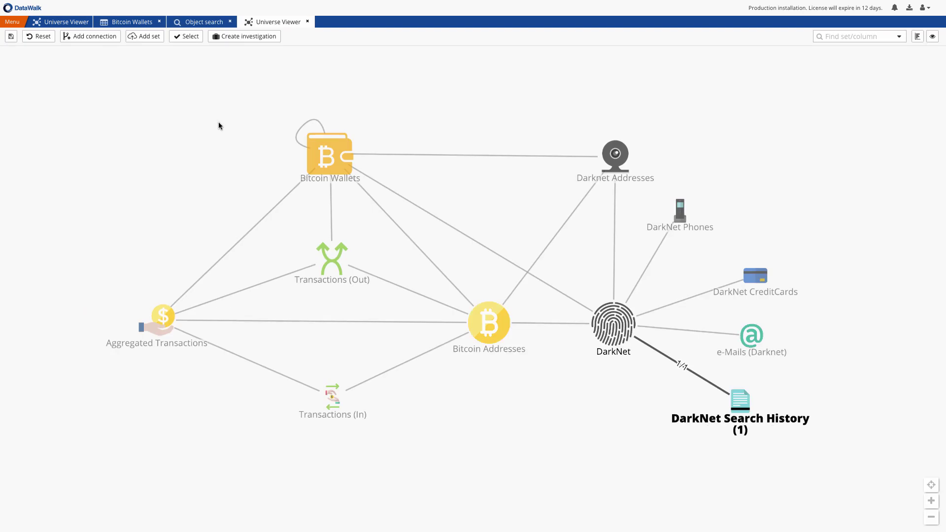
Follow links through DarkNet (10) and Darknet Addresses (1) to one Bitcoin Wallet with 44 addresses
{"action": "left_click", "coordinate": [602, 325]}
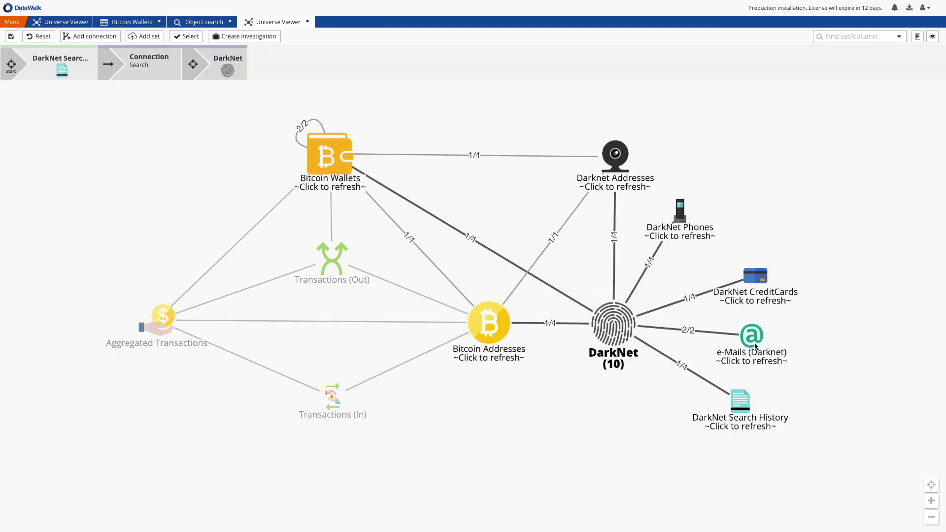
{"action": "left_click", "coordinate": [681, 215]}
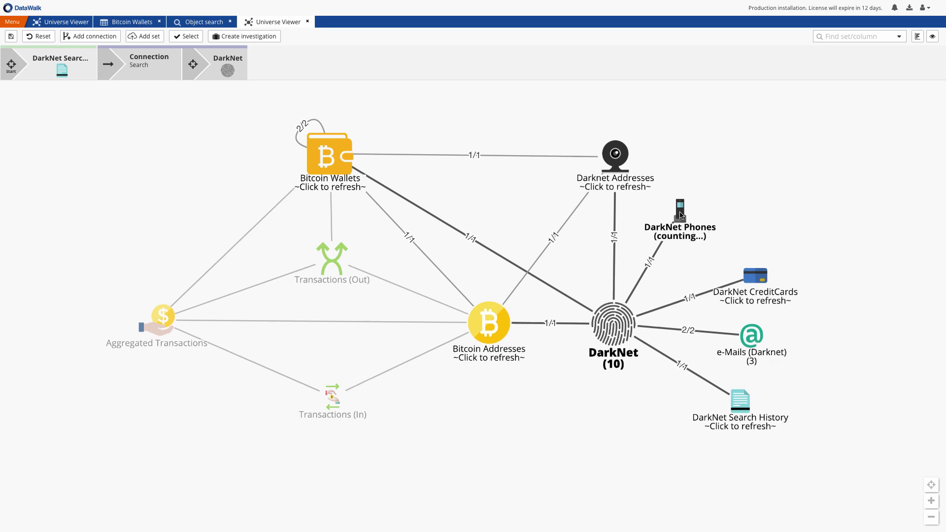
{"action": "left_click", "coordinate": [618, 158]}
{"action": "left_click", "coordinate": [619, 161]}
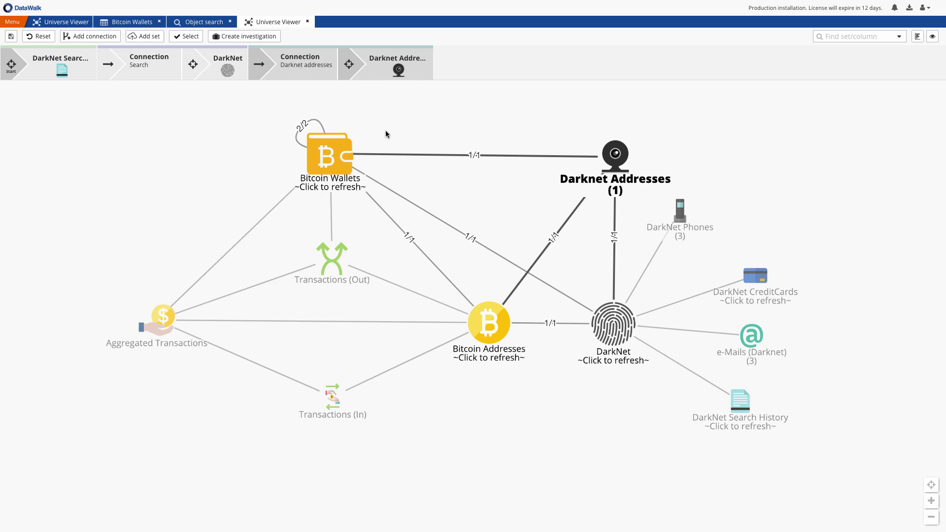
{"action": "mouse_move", "coordinate": [336, 146]}
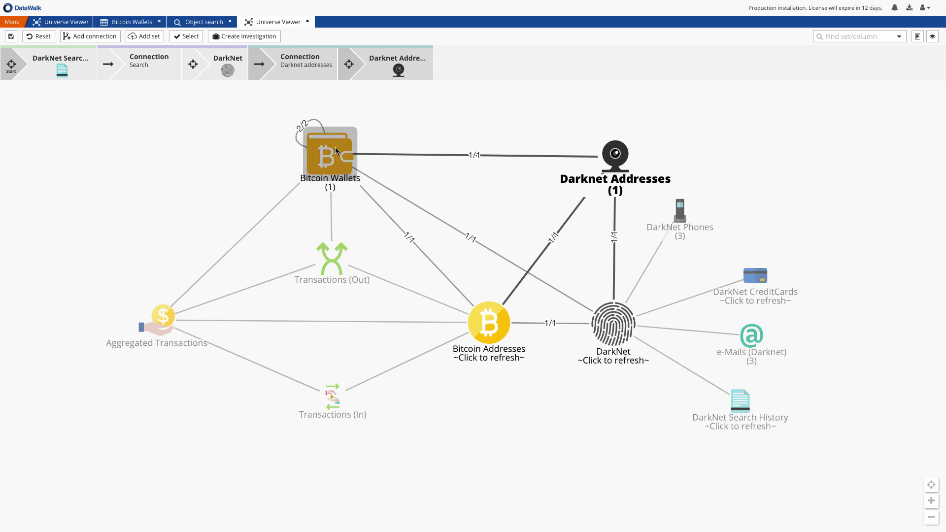
{"action": "left_click", "coordinate": [335, 147]}
{"action": "left_click", "coordinate": [499, 336]}
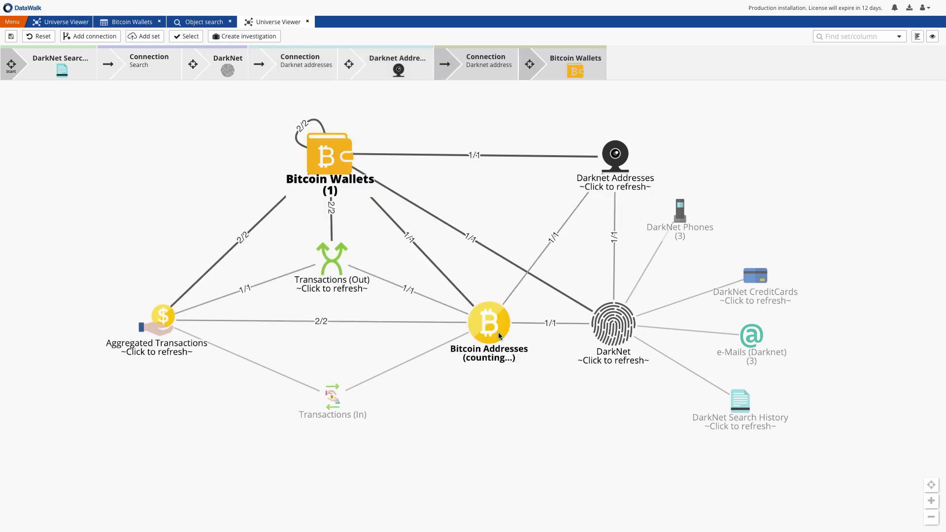
Open the dossier of wallet cluster 59077648 with its 44 wallets from the table view
{"action": "right_click", "coordinate": [330, 157]}
{"action": "left_click", "coordinate": [348, 203]}
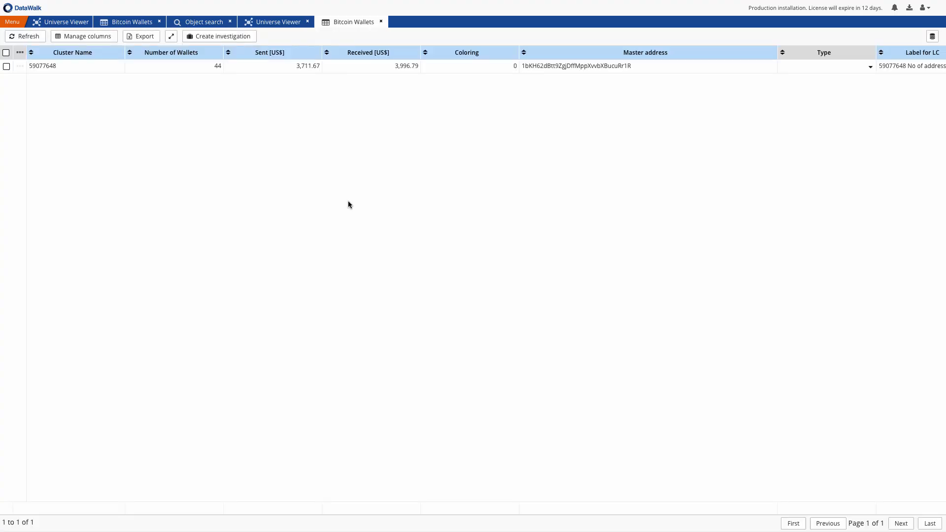
{"action": "left_click", "coordinate": [19, 67]}
{"action": "left_click", "coordinate": [35, 108]}
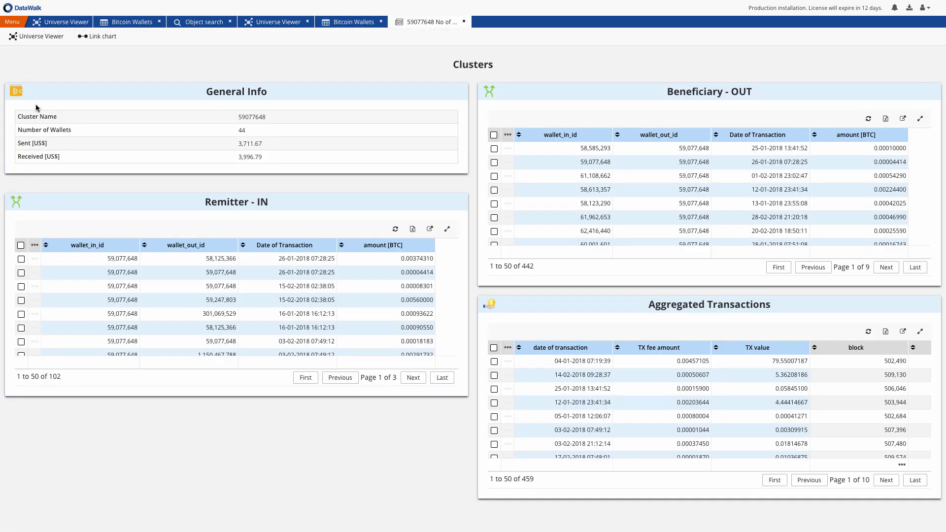
{"action": "left_click_drag", "start_coordinate": [267, 119], "coordinate": [239, 118]}
{"action": "left_click", "coordinate": [238, 126]}
{"action": "double_click", "coordinate": [240, 129]}
{"action": "left_click", "coordinate": [386, 246]}
{"action": "left_click", "coordinate": [35, 259]}
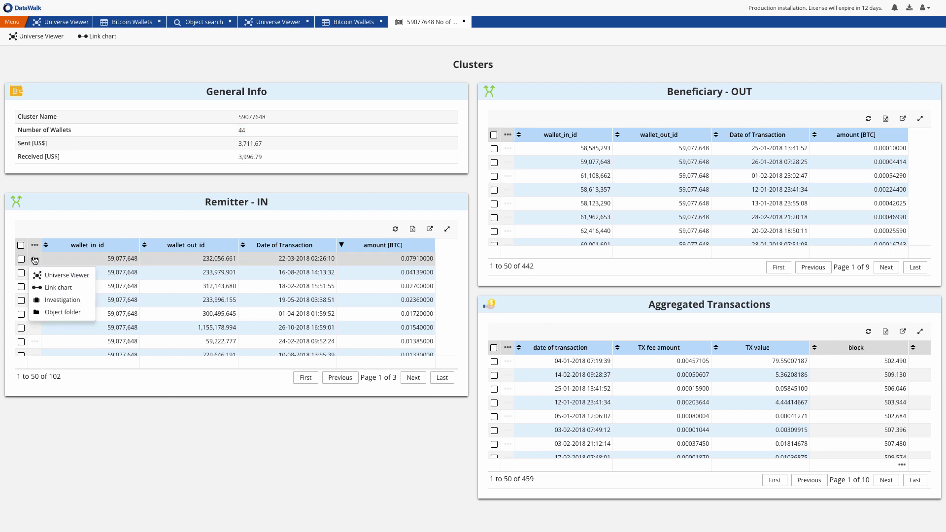
{"action": "left_click", "coordinate": [51, 274]}
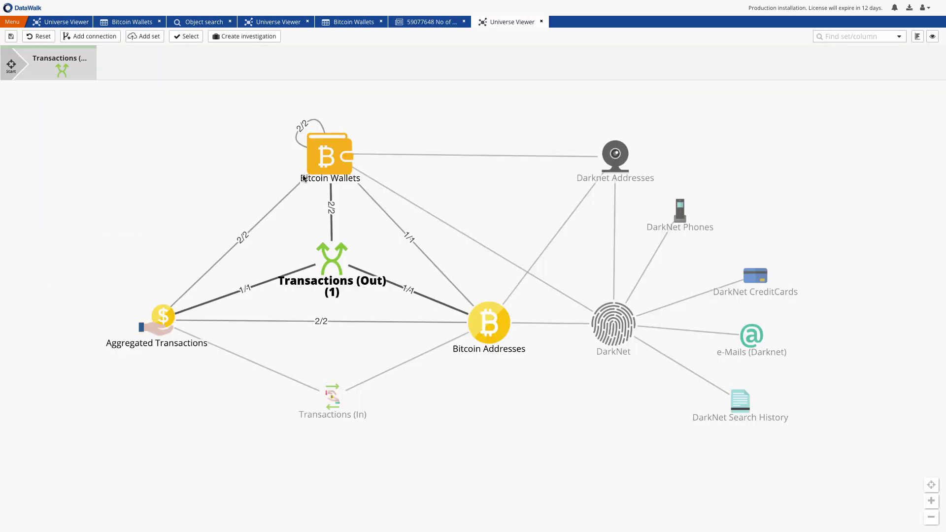
{"action": "left_click", "coordinate": [335, 158]}
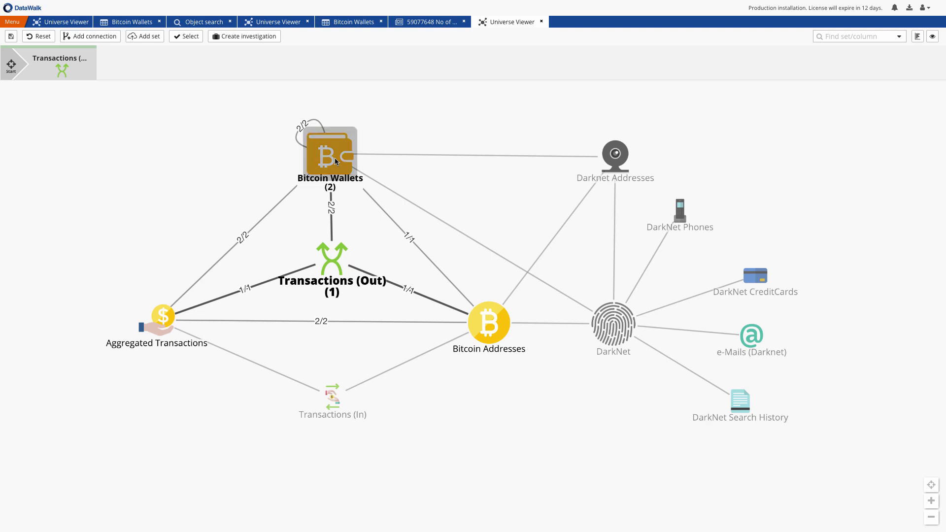
{"action": "right_click", "coordinate": [335, 161]}
{"action": "left_click", "coordinate": [342, 216]}
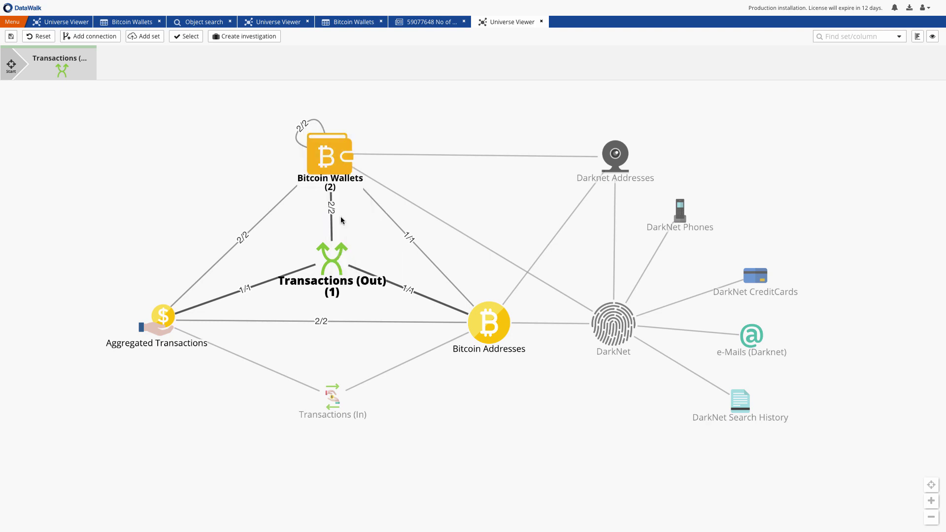
{"action": "left_click", "coordinate": [422, 279]}
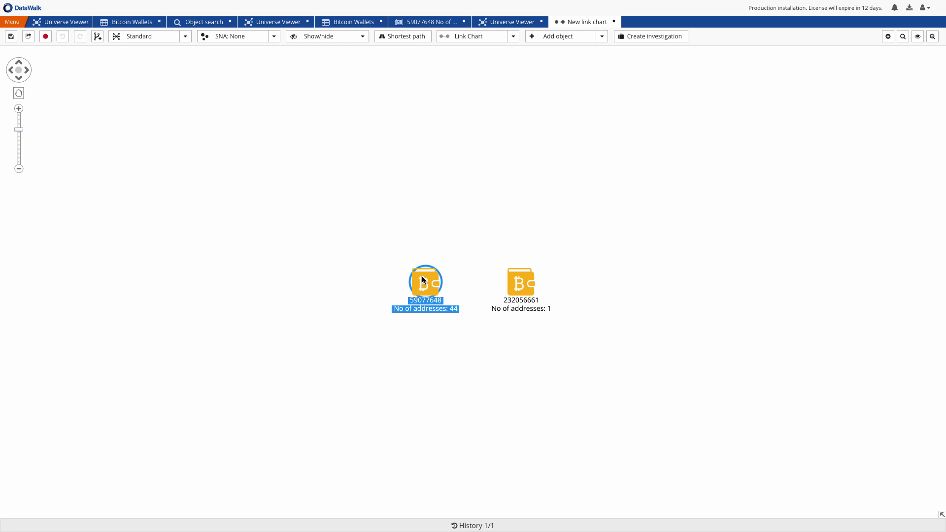
Add wallet 59077648's linked DarkNet records to the chart and spread the two wallets apart
{"action": "right_click", "coordinate": [422, 280]}
{"action": "left_click", "coordinate": [444, 351]}
{"action": "left_click", "coordinate": [889, 37]}
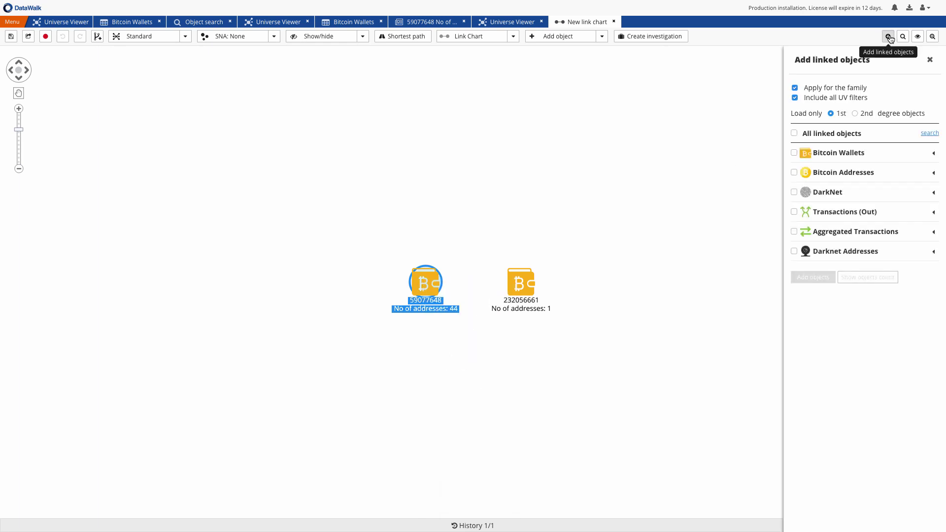
{"action": "left_click", "coordinate": [794, 192]}
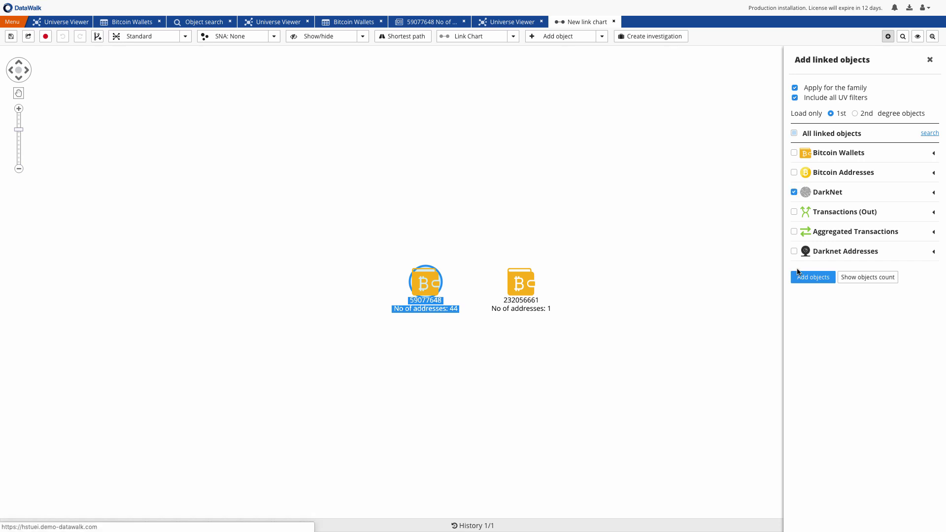
{"action": "left_click", "coordinate": [800, 277]}
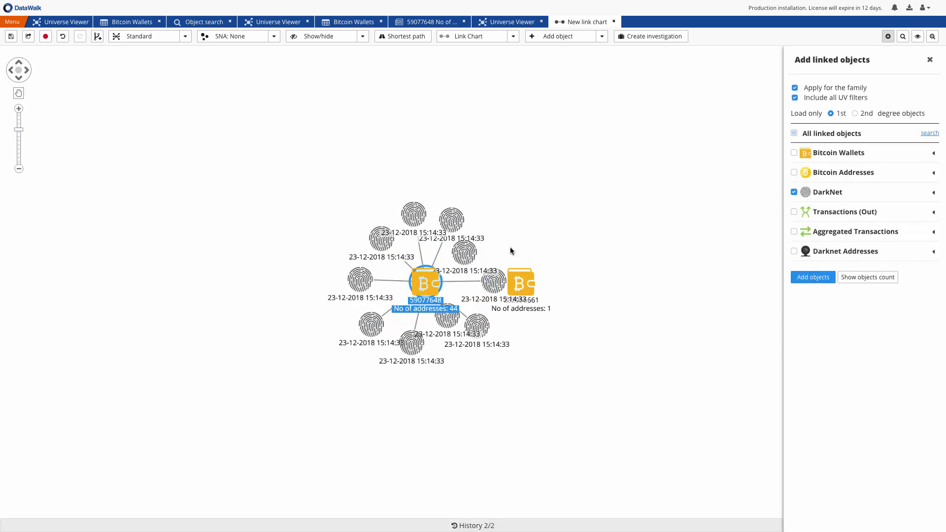
{"action": "left_click_drag", "start_coordinate": [519, 283], "coordinate": [642, 283]}
{"action": "left_click_drag", "start_coordinate": [415, 274], "coordinate": [564, 274]}
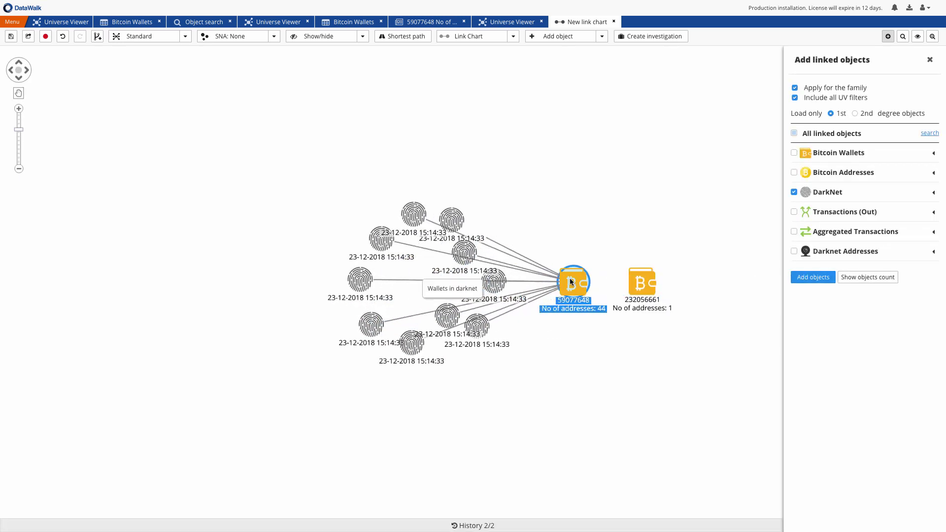
Group the ten DarkNet records into one node and add their linked darknet e-mails and phones
{"action": "left_click_drag", "start_coordinate": [300, 167], "coordinate": [498, 365]}
{"action": "right_click", "coordinate": [473, 320]}
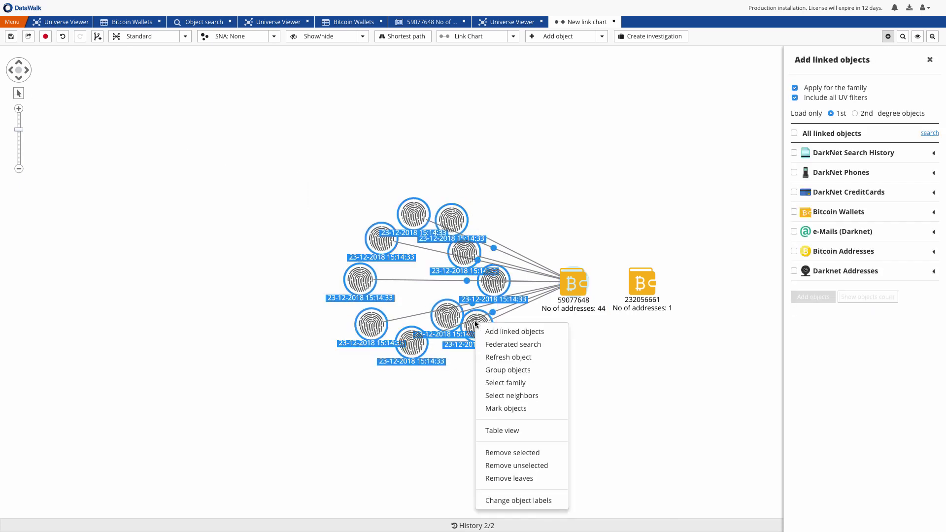
{"action": "left_click", "coordinate": [498, 373]}
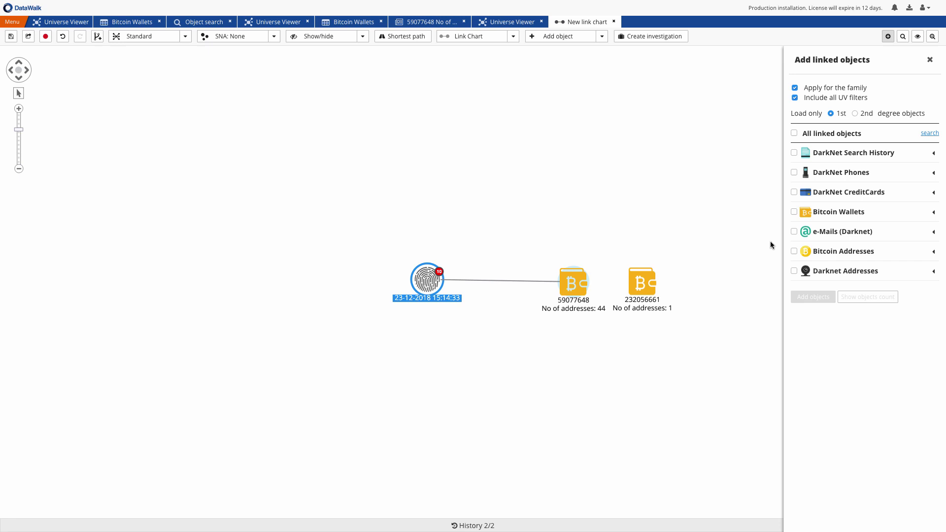
{"action": "left_click", "coordinate": [794, 232]}
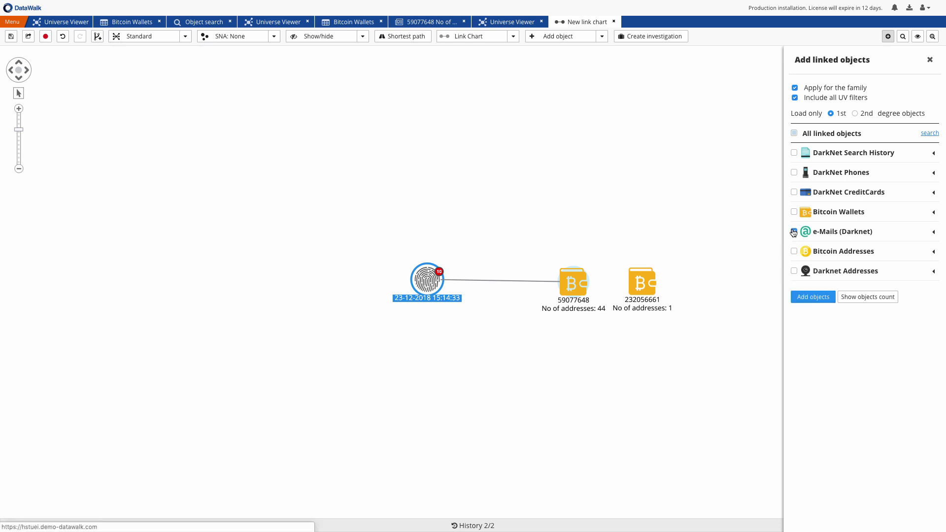
{"action": "left_click", "coordinate": [794, 173]}
{"action": "left_click", "coordinate": [814, 297]}
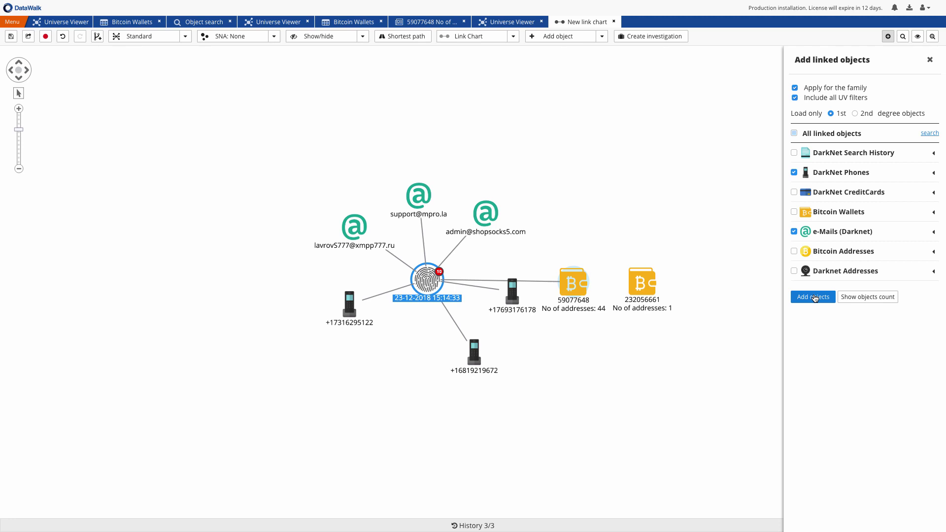
{"action": "left_click", "coordinate": [571, 281]}
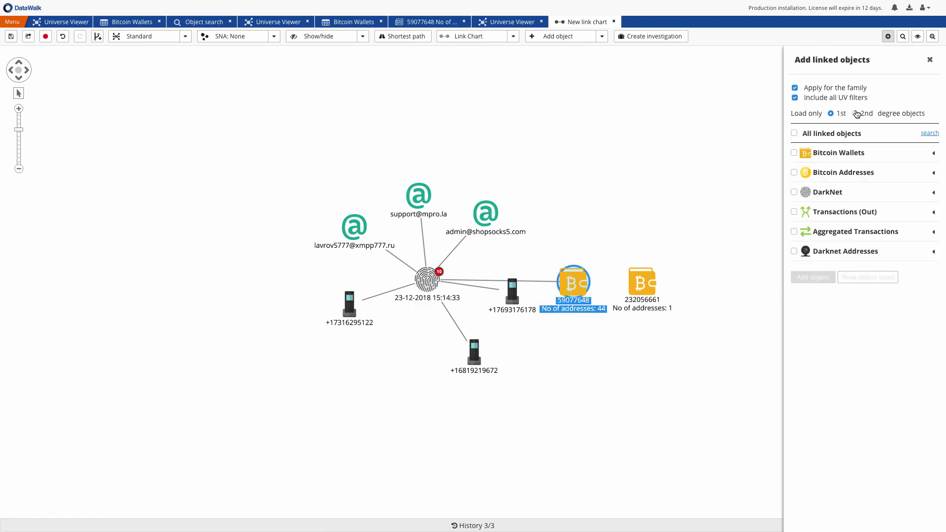
Add second-degree Bitcoin Wallets via Transactions (Out), as arrows weighted by SUM of amount [$]
{"action": "left_click", "coordinate": [857, 114]}
{"action": "left_click", "coordinate": [818, 214]}
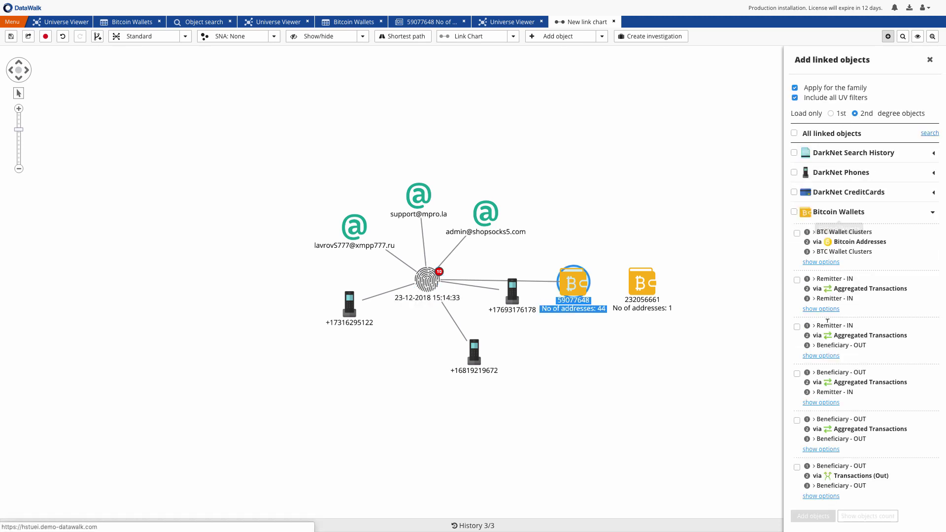
{"action": "scroll", "coordinate": [820, 359], "scroll_direction": "down", "scroll_amount": 5}
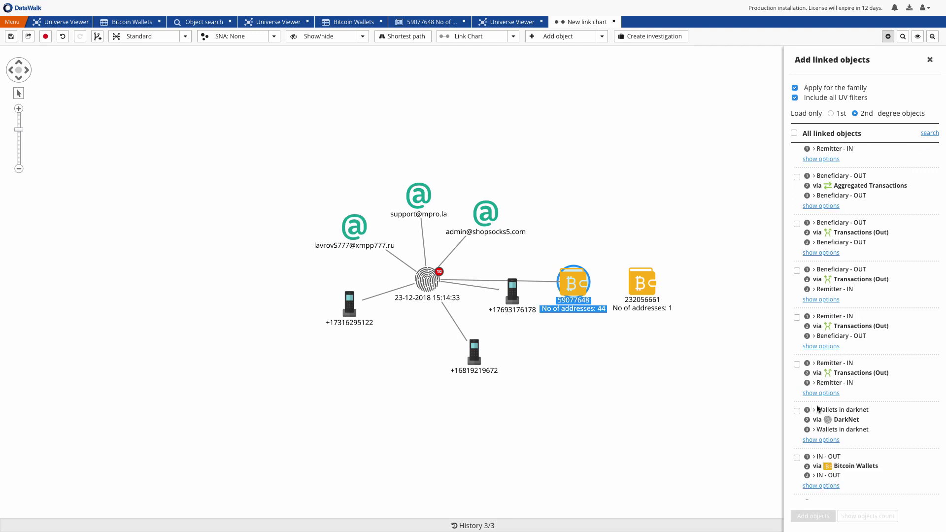
{"action": "left_click", "coordinate": [796, 317]}
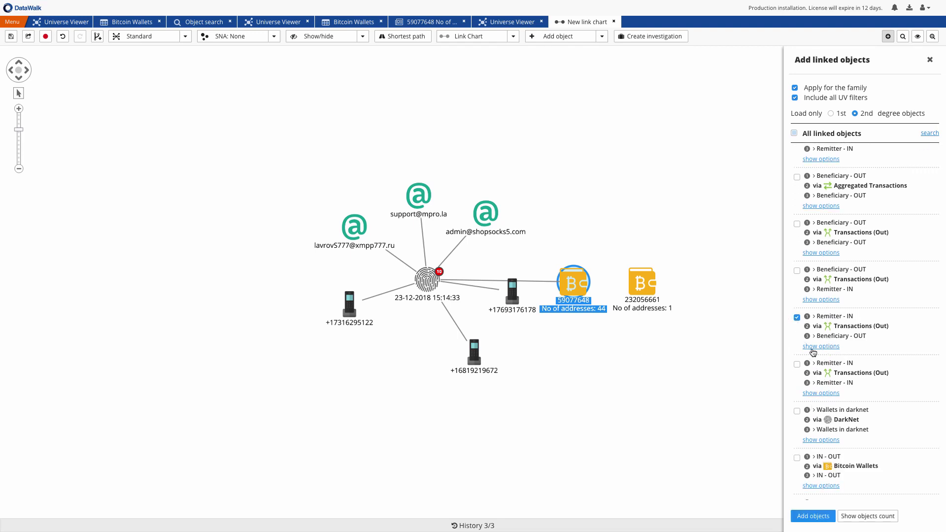
{"action": "left_click", "coordinate": [821, 346]}
{"action": "left_click", "coordinate": [862, 358]}
{"action": "left_click", "coordinate": [815, 320]}
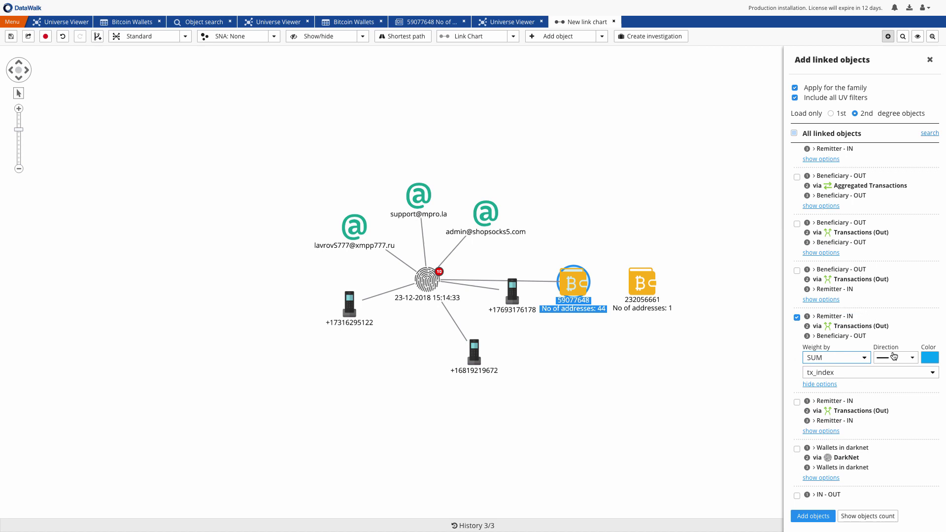
{"action": "left_click", "coordinate": [896, 358]}
{"action": "left_click", "coordinate": [889, 376]}
{"action": "left_click", "coordinate": [889, 376]}
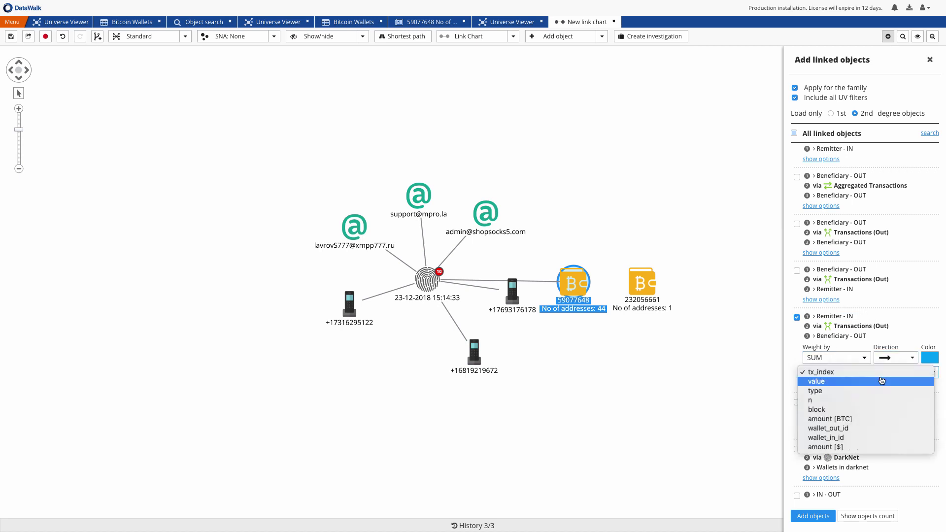
{"action": "left_click", "coordinate": [872, 447]}
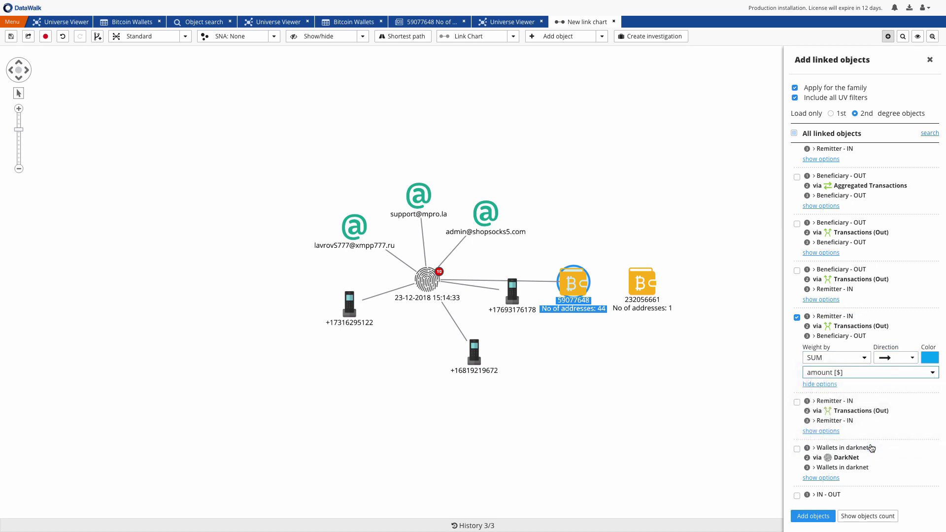
{"action": "left_click", "coordinate": [813, 516]}
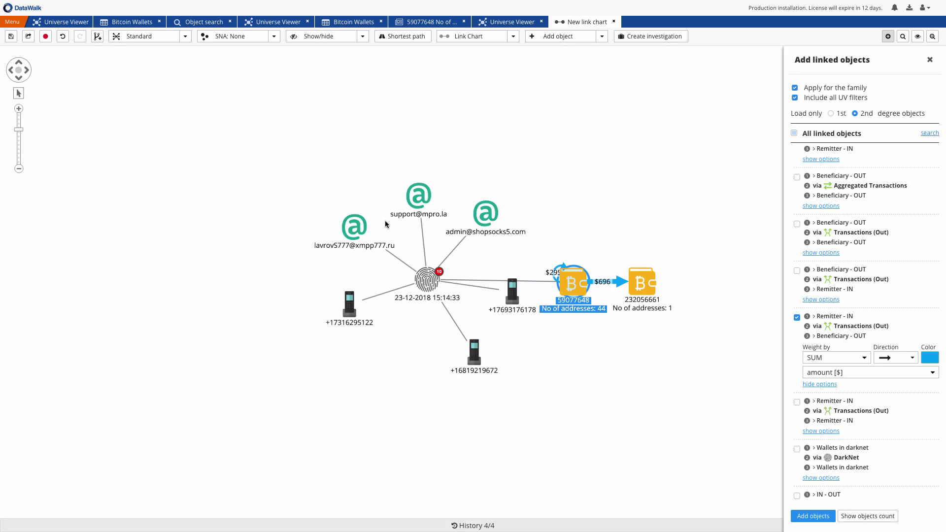
Expand wallet 232056661 without family or UV filters, adding 229549858 ($649) and [000147c74e] ($44)
{"action": "left_click", "coordinate": [555, 348]}
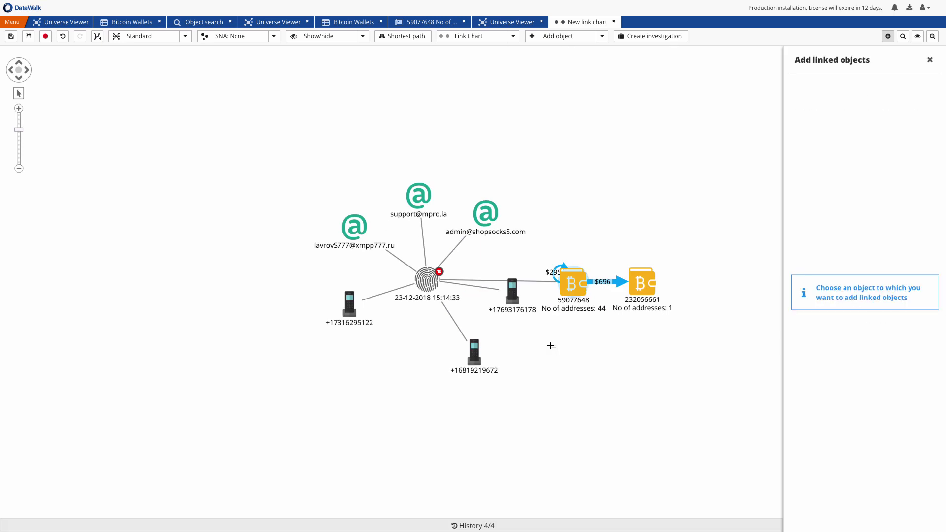
{"action": "left_click_drag", "start_coordinate": [551, 345], "coordinate": [390, 342]}
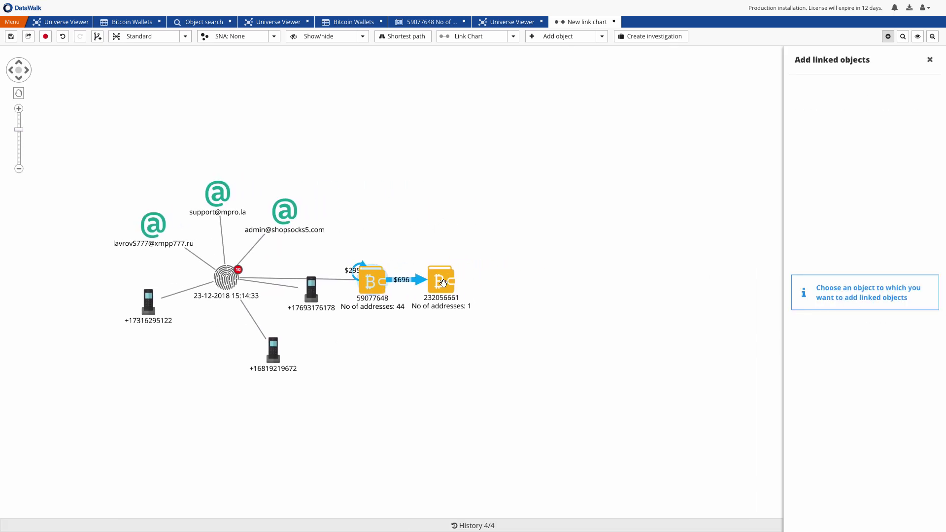
{"action": "left_click_drag", "start_coordinate": [442, 283], "coordinate": [532, 288]}
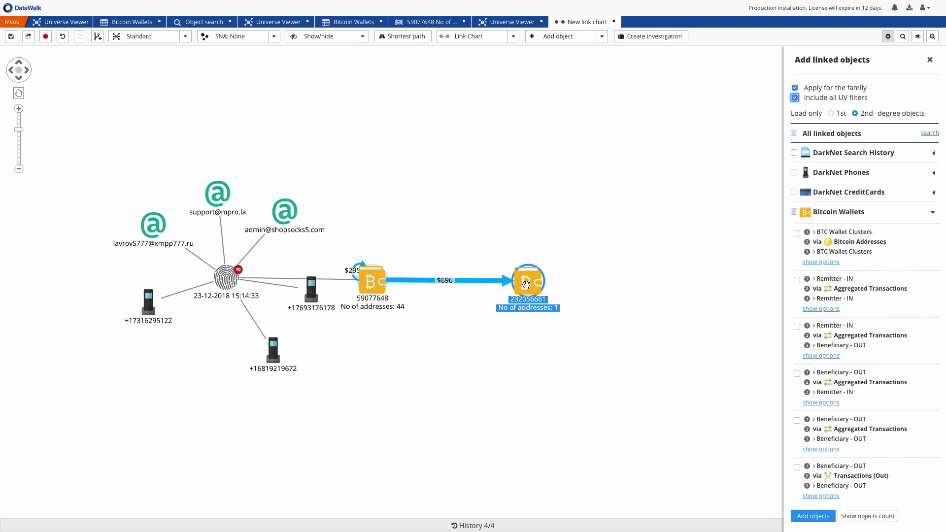
{"action": "left_click", "coordinate": [795, 88]}
{"action": "left_click", "coordinate": [794, 98]}
{"action": "left_click", "coordinate": [802, 516]}
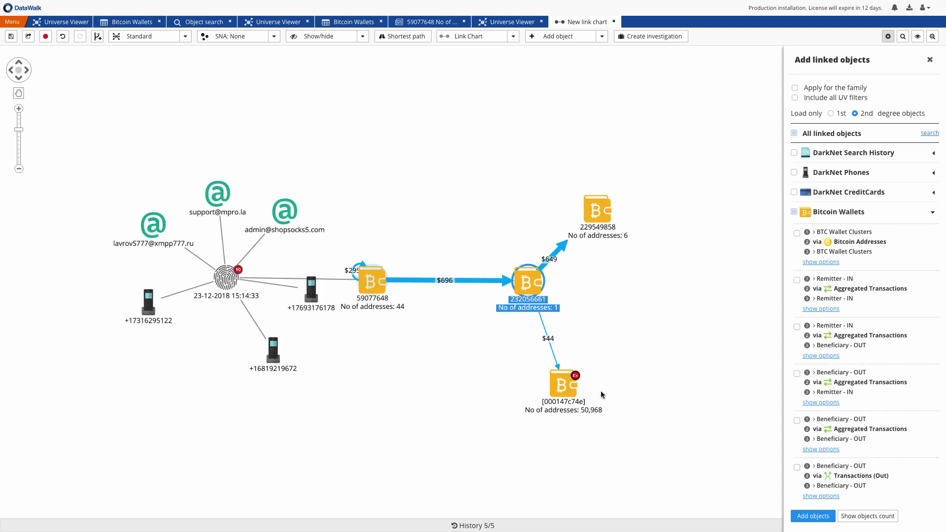
{"action": "scroll", "coordinate": [568, 393], "scroll_direction": "up", "scroll_amount": 5}
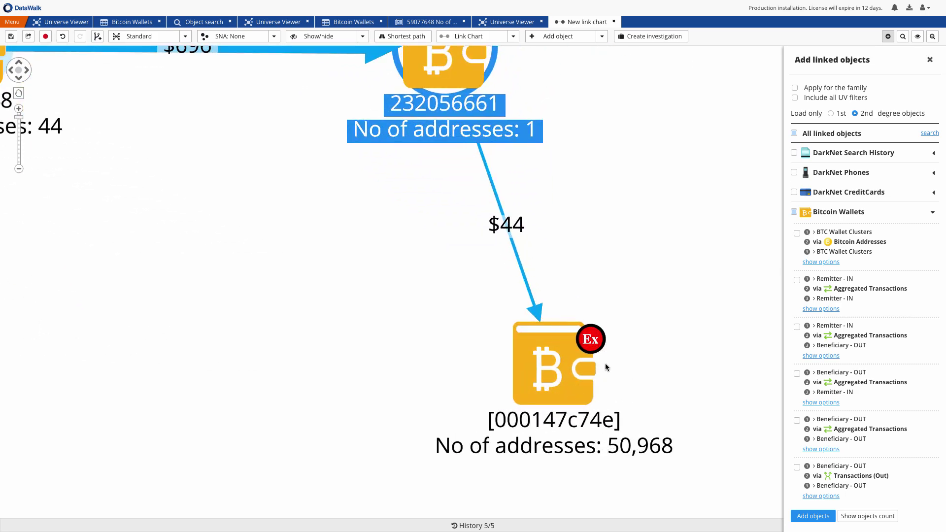
{"action": "scroll", "coordinate": [612, 350], "scroll_direction": "down", "scroll_amount": 4}
{"action": "scroll", "coordinate": [611, 349], "scroll_direction": "down", "scroll_amount": 2}
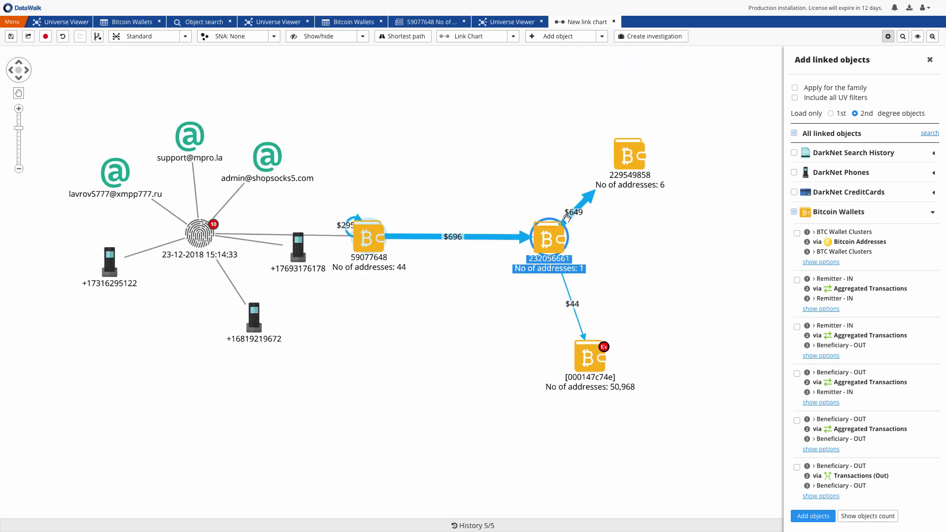
{"action": "left_click_drag", "start_coordinate": [626, 157], "coordinate": [677, 241]}
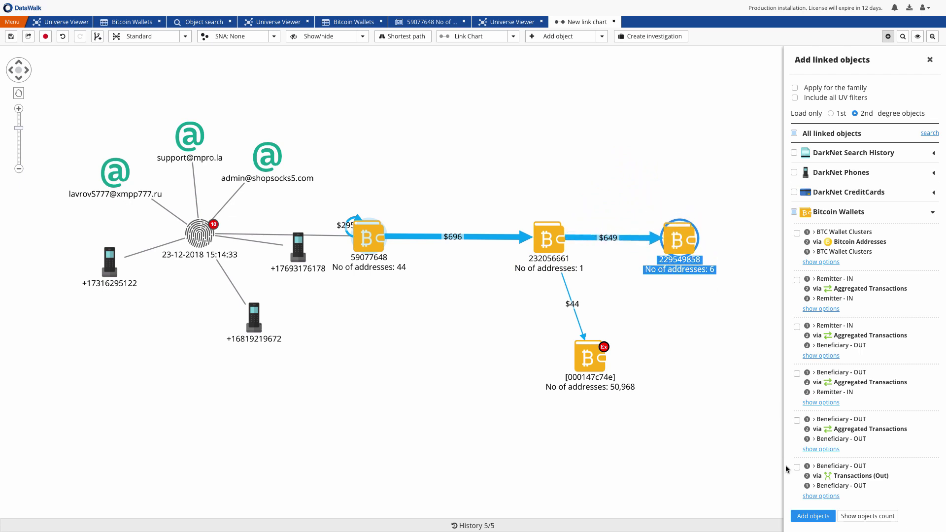
{"action": "left_click", "coordinate": [811, 515]}
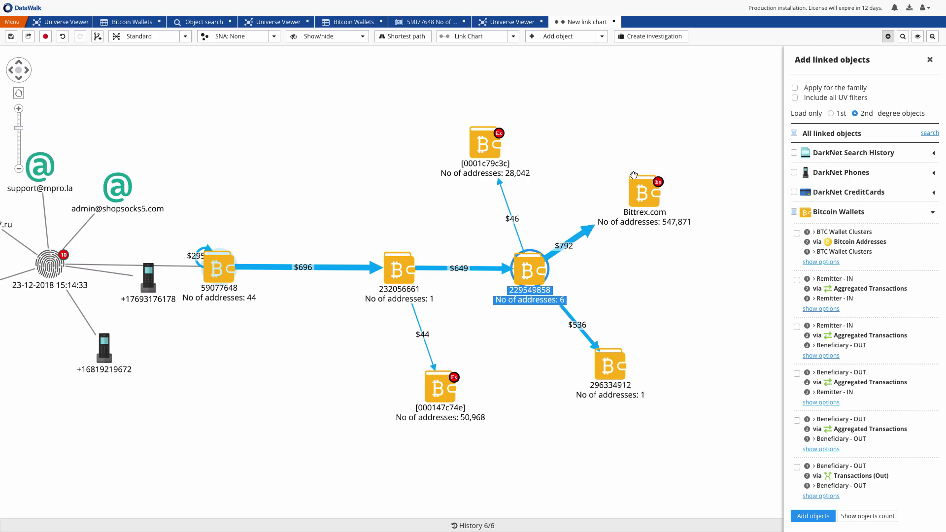
{"action": "scroll", "coordinate": [654, 214], "scroll_direction": "up", "scroll_amount": 2}
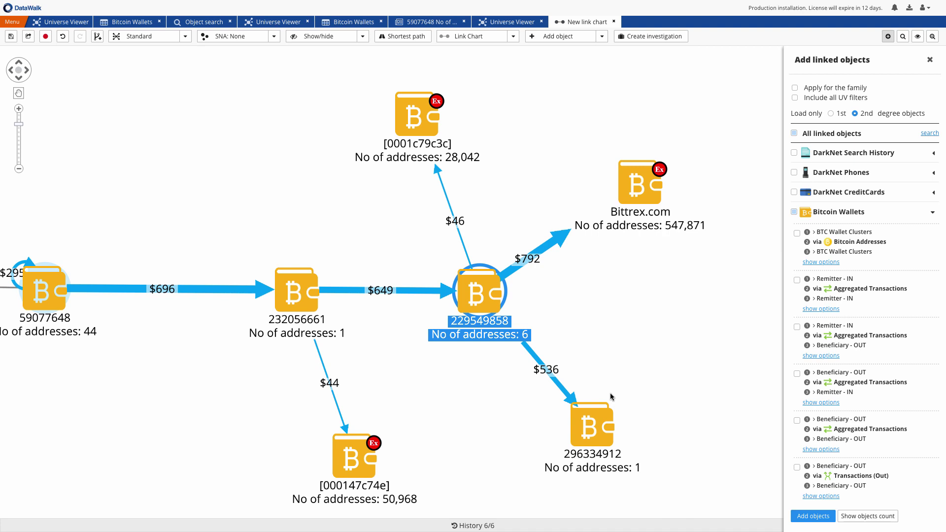
{"action": "left_click_drag", "start_coordinate": [596, 425], "coordinate": [673, 309]}
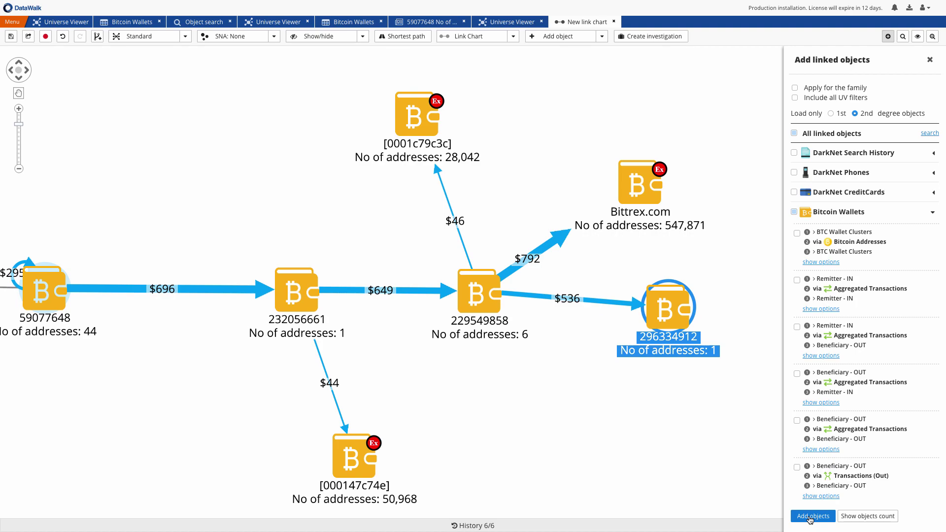
Save the link chart as an analysis linked to the Address to check investigation
{"action": "left_click", "coordinate": [11, 37]}
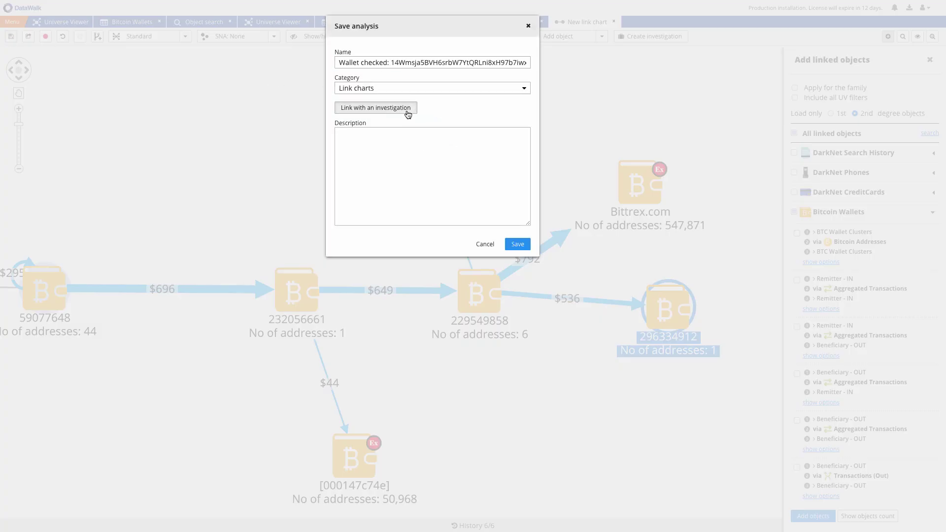
{"action": "left_click", "coordinate": [408, 114]}
{"action": "left_click", "coordinate": [463, 92]}
{"action": "left_click", "coordinate": [596, 113]}
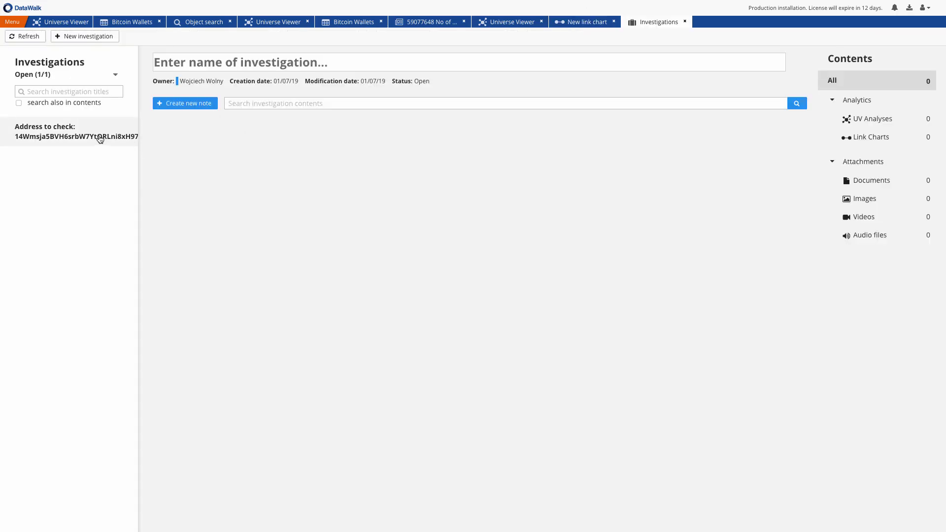
Save a note 'Contact Bittrex for wallet details' with the pasted wallet line as its body
{"action": "left_click", "coordinate": [100, 139]}
{"action": "type", "text": "Contact Bittre"}
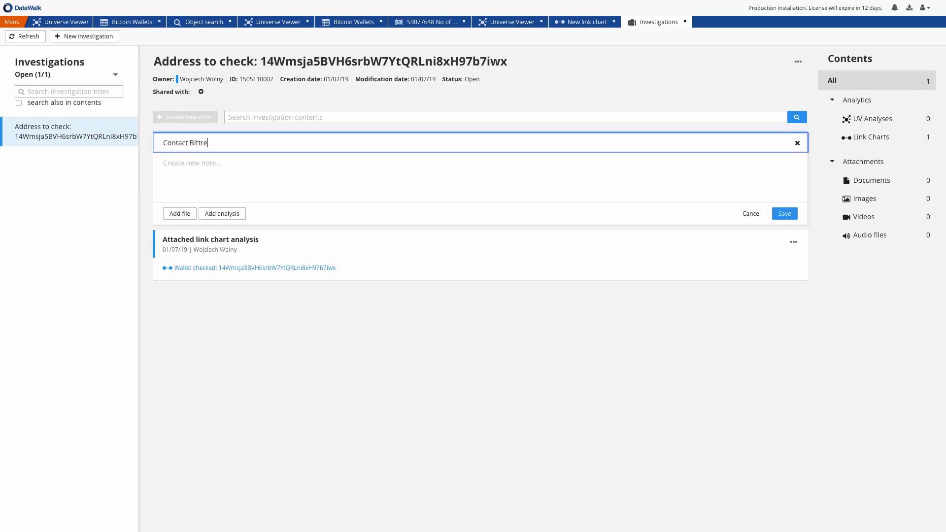
{"action": "type", "text": "x for wallet details"}
{"action": "key", "text": "Tab"}
{"action": "type", "text": "Wallet checked: 14Wmsja5BVH6srbW7YtQRLni8xH97b7iwx"}
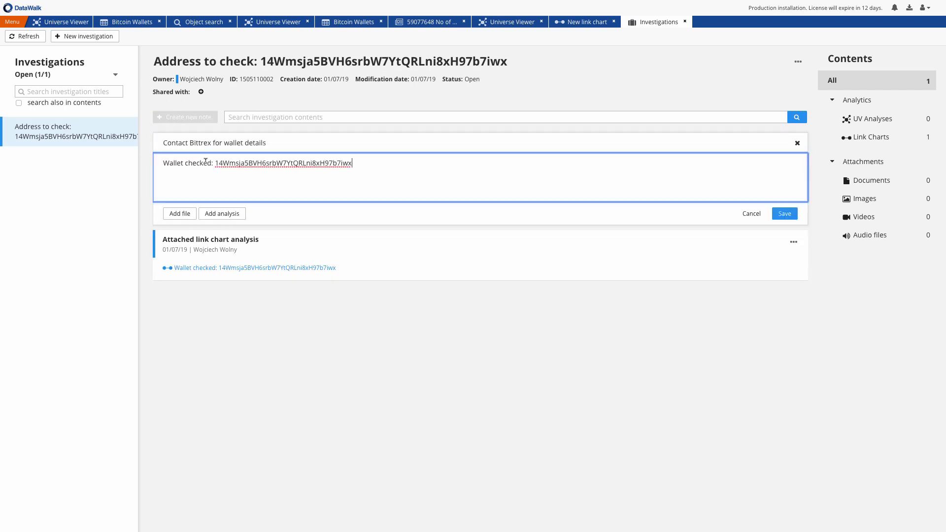
{"action": "left_click", "coordinate": [779, 214]}
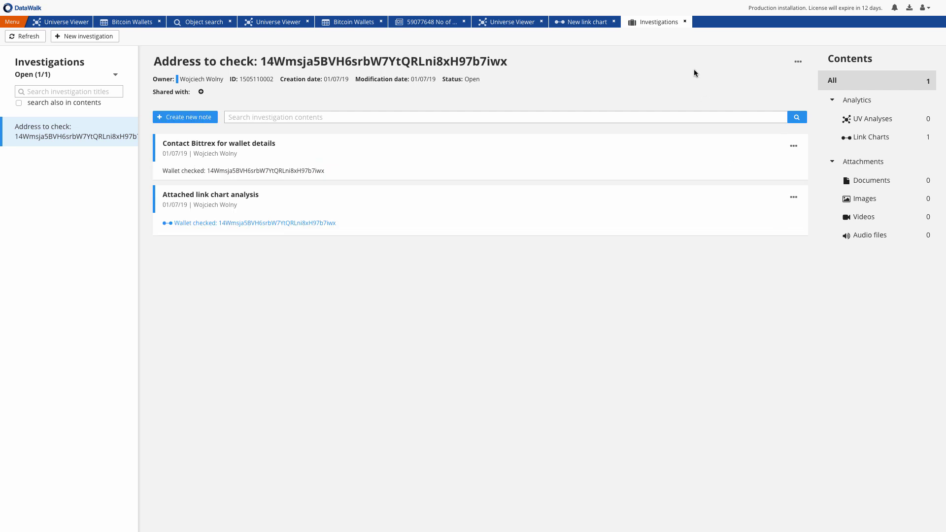
{"action": "left_click", "coordinate": [685, 22]}
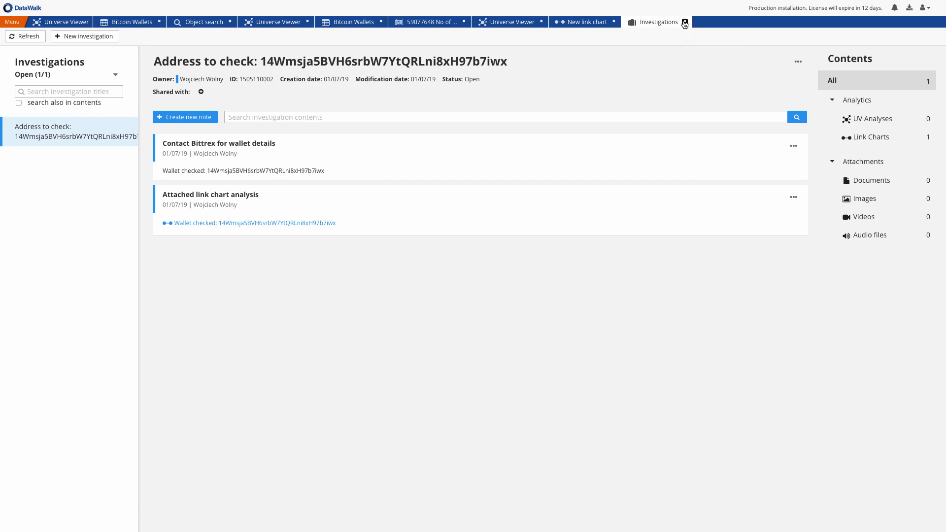